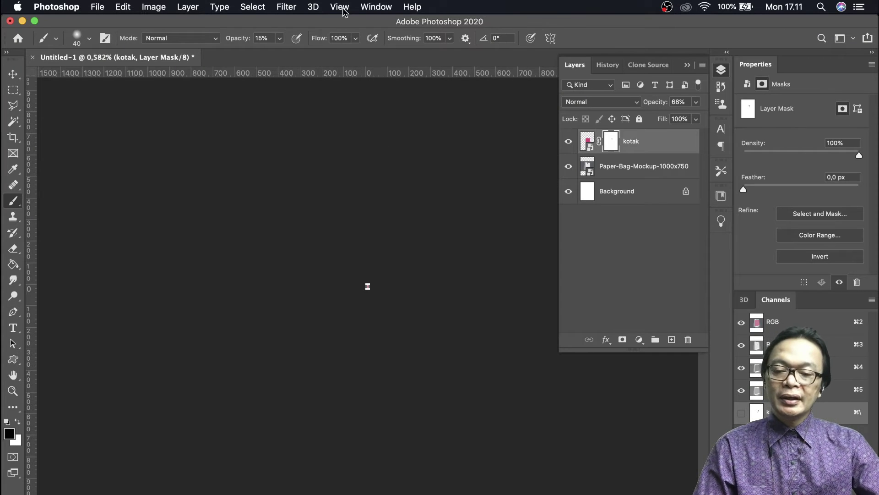
Touch up the handle shadows on the kotak layer mask in white with the 40 px soft round brush at 15% opacity.
{"action": "left_click", "coordinate": [341, 8]}
{"action": "left_click", "coordinate": [354, 122]}
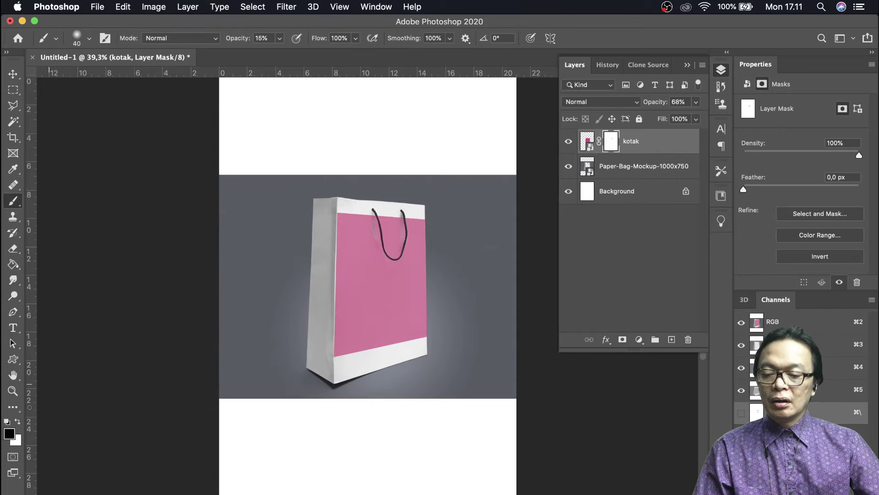
{"action": "left_click", "coordinate": [19, 422]}
{"action": "left_click", "coordinate": [16, 389]}
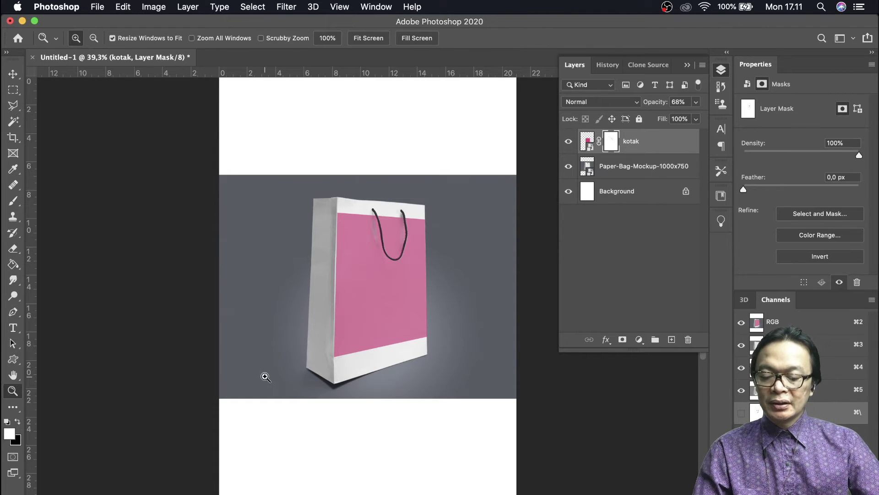
{"action": "left_click", "coordinate": [377, 237], "text": "alt"}
{"action": "left_click_drag", "start_coordinate": [362, 290], "coordinate": [317, 293]}
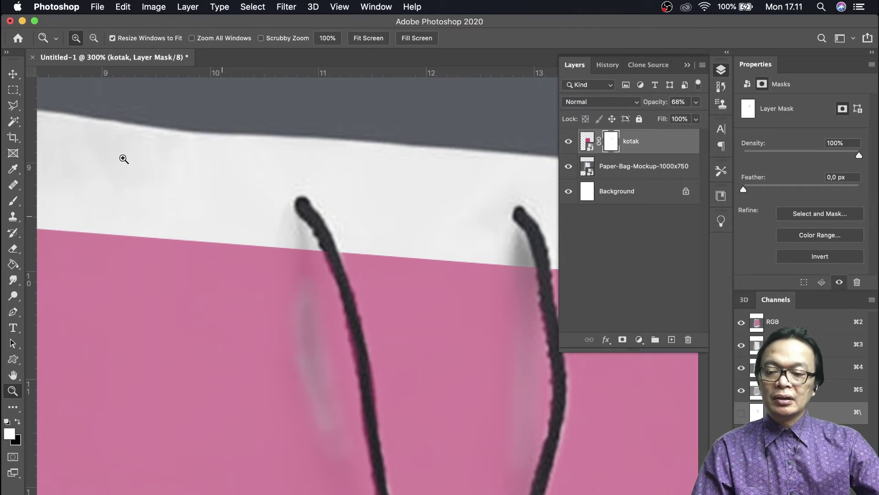
{"action": "left_click", "coordinate": [13, 200]}
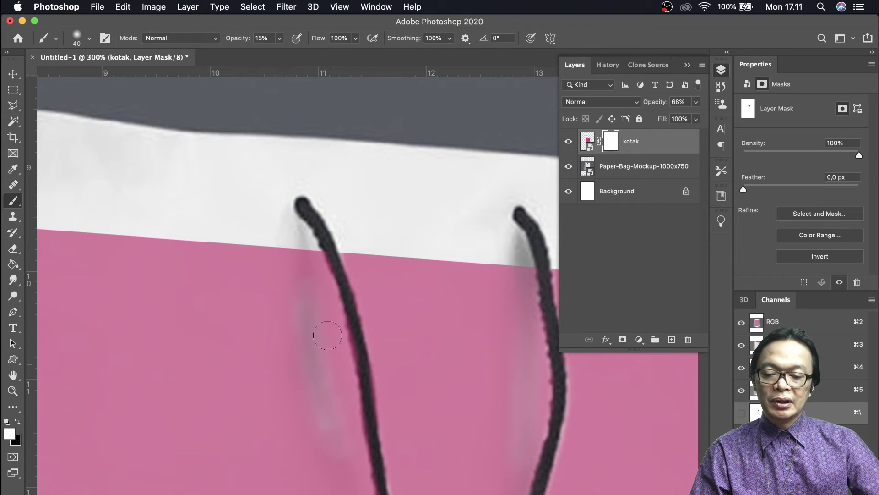
{"action": "right_click", "coordinate": [433, 343]}
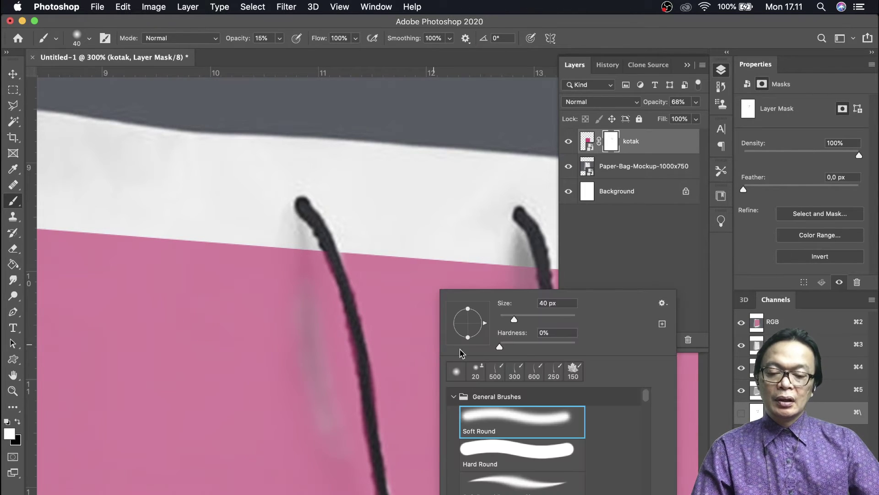
{"action": "key", "text": "Escape"}
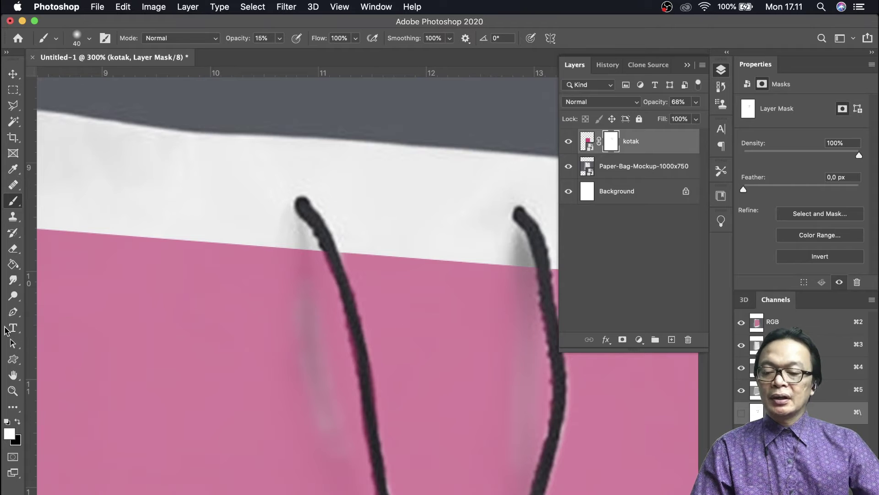
Fit the whole document on screen and open the contents of the kotak smart object for editing.
{"action": "left_click", "coordinate": [341, 9]}
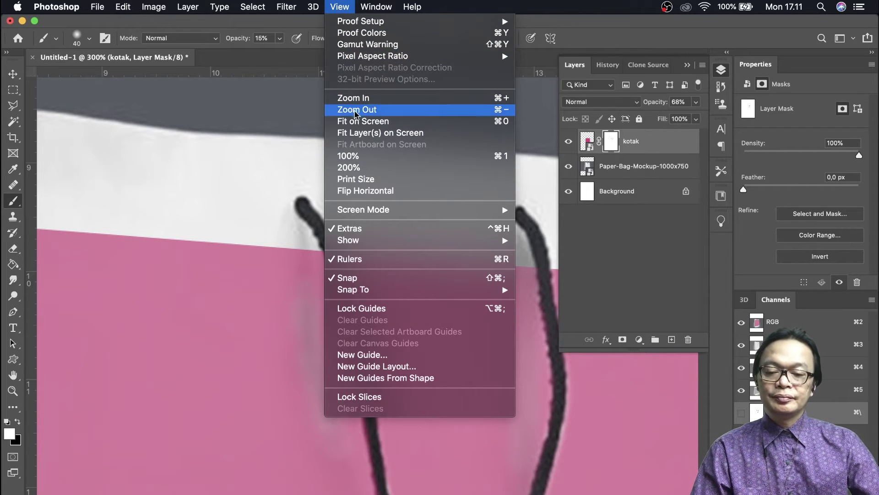
{"action": "left_click", "coordinate": [356, 121]}
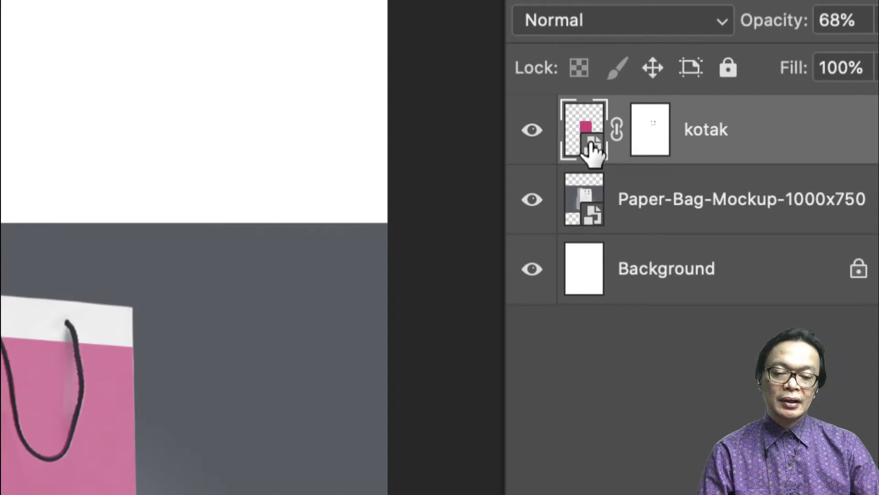
{"action": "double_click", "coordinate": [591, 143]}
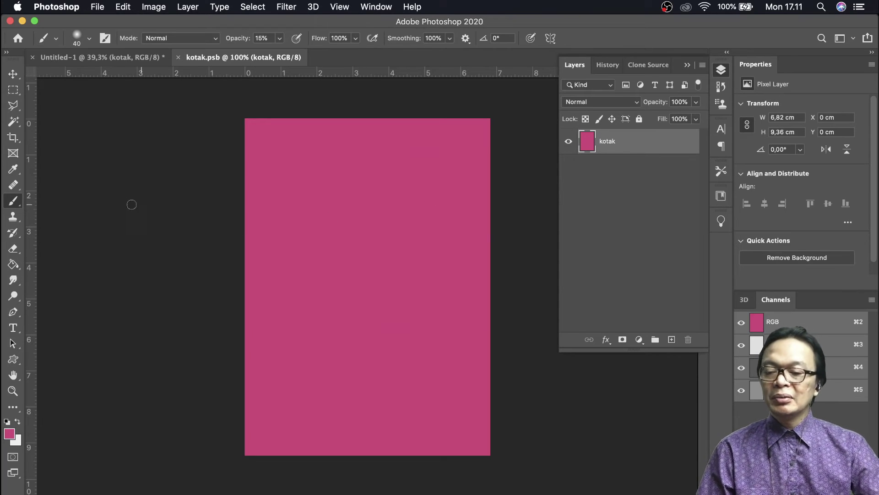
Add the white text "LOREM IPSUM" on two centred lines in 72 pt Arial Black over the pink rectangle.
{"action": "left_click", "coordinate": [12, 328]}
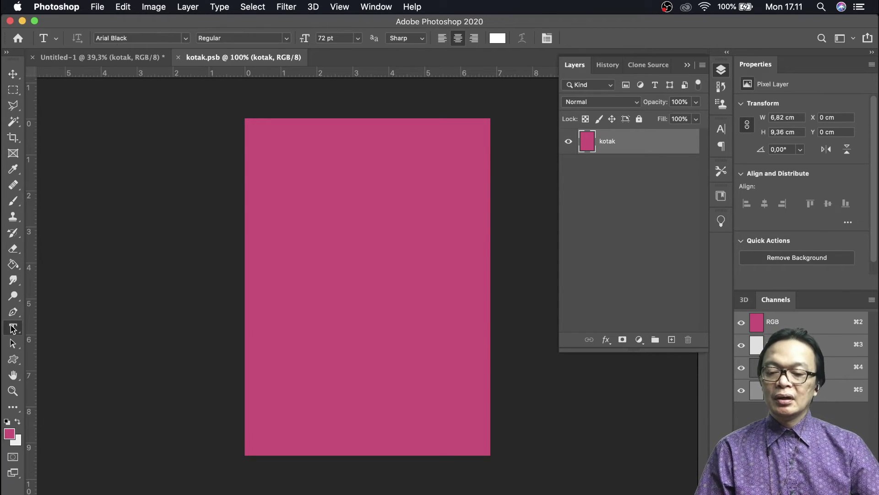
{"action": "left_click", "coordinate": [310, 185]}
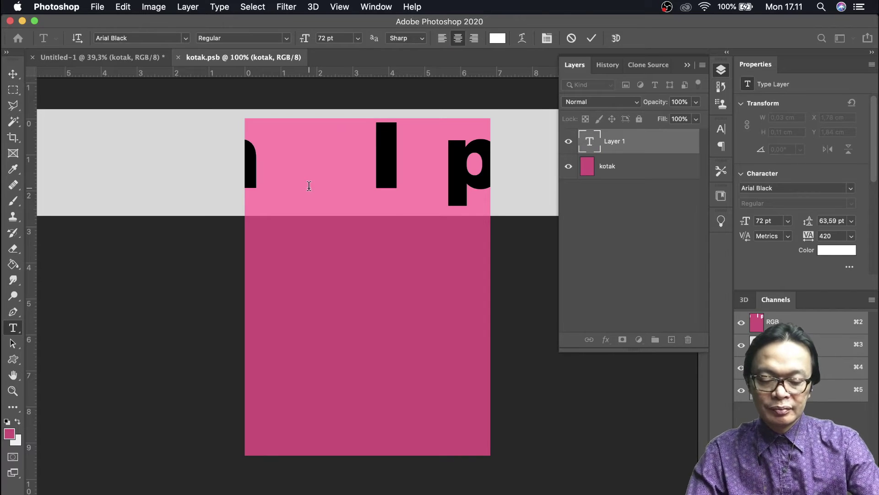
{"action": "type", "text": "KOR"}
{"action": "key", "text": "BackSpace"}
{"action": "key", "text": "BackSpace"}
{"action": "key", "text": "BackSpace"}
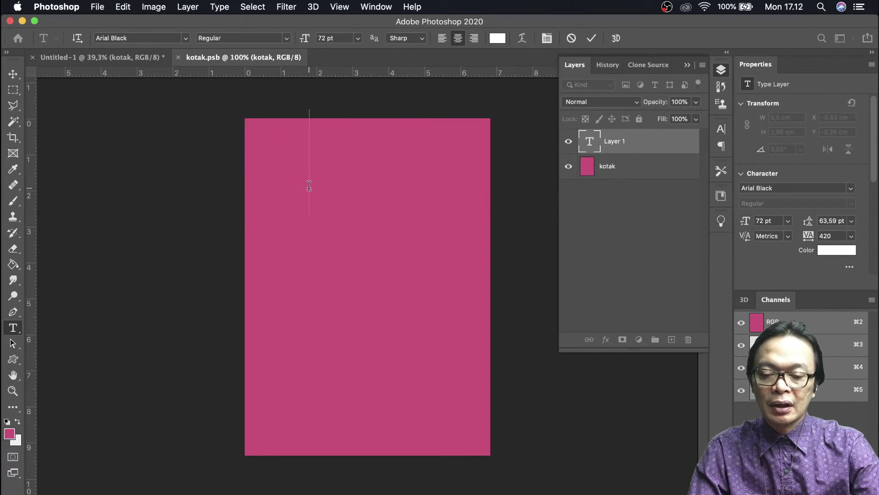
{"action": "type", "text": "KOREK"}
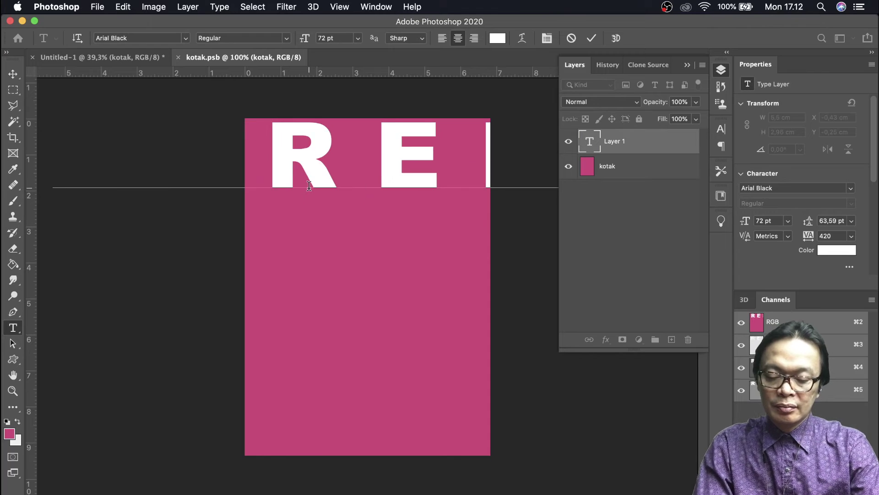
{"action": "key", "text": "Return"}
{"action": "type", "text": "IPSUM"}
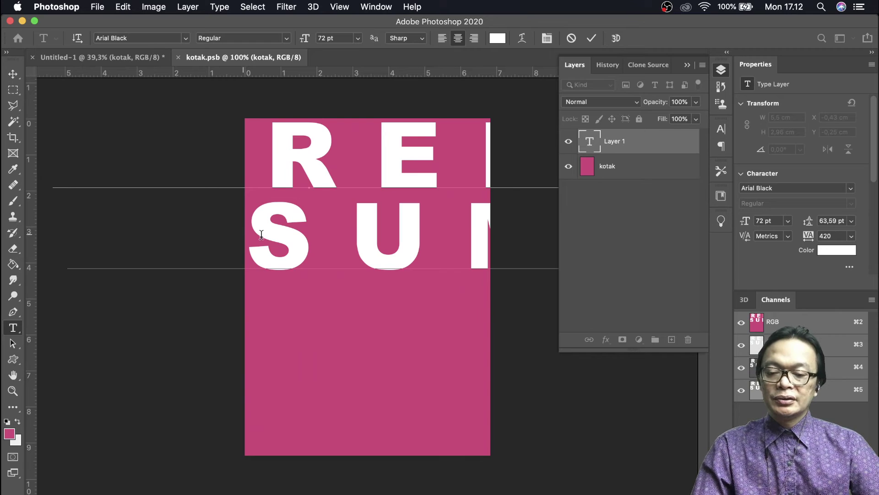
{"action": "left_click", "coordinate": [13, 74]}
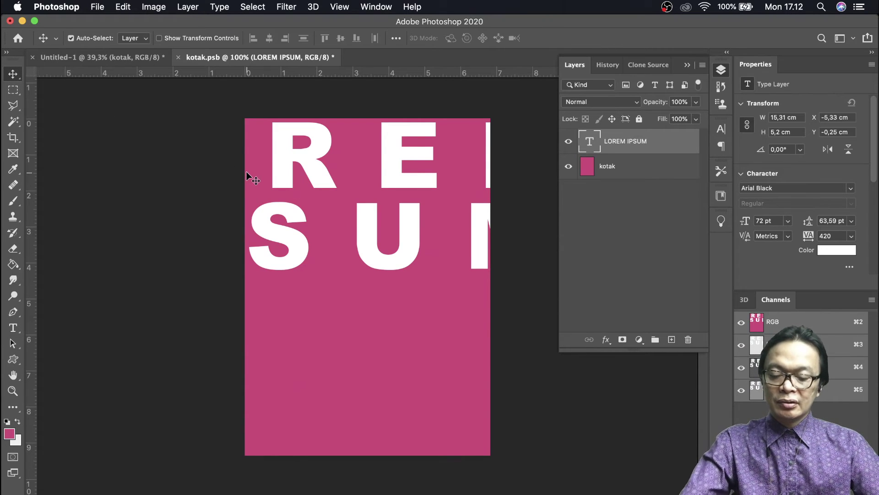
Scale the LOREM IPSUM text to about 42% and position it inside the upper part of the pink rectangle.
{"action": "key", "text": "super+t"}
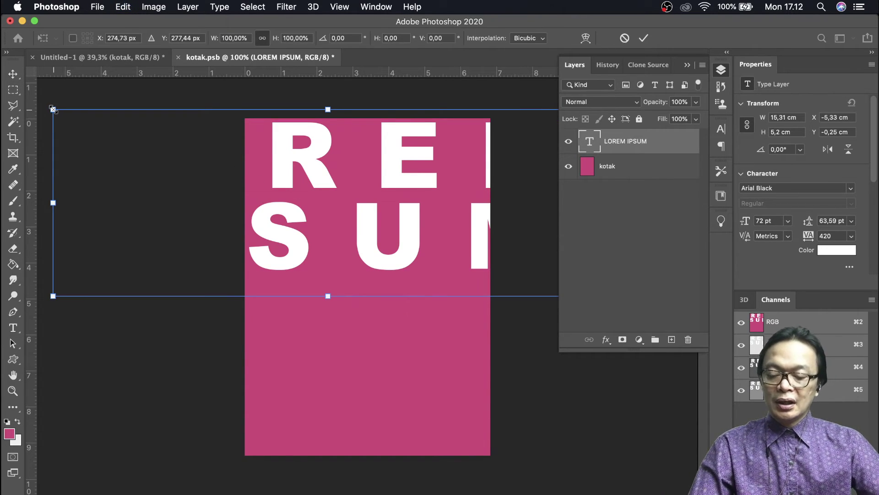
{"action": "left_click_drag", "start_coordinate": [53, 109], "coordinate": [212, 163]}
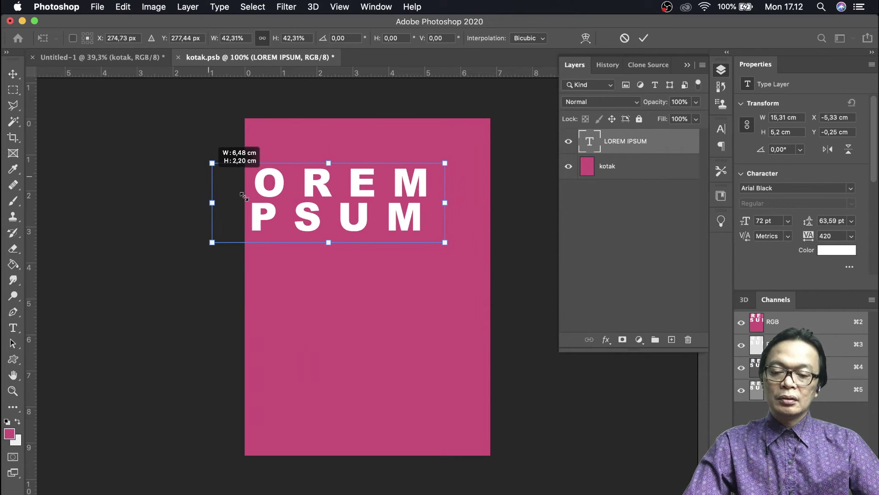
{"action": "left_click_drag", "start_coordinate": [270, 214], "coordinate": [317, 186]}
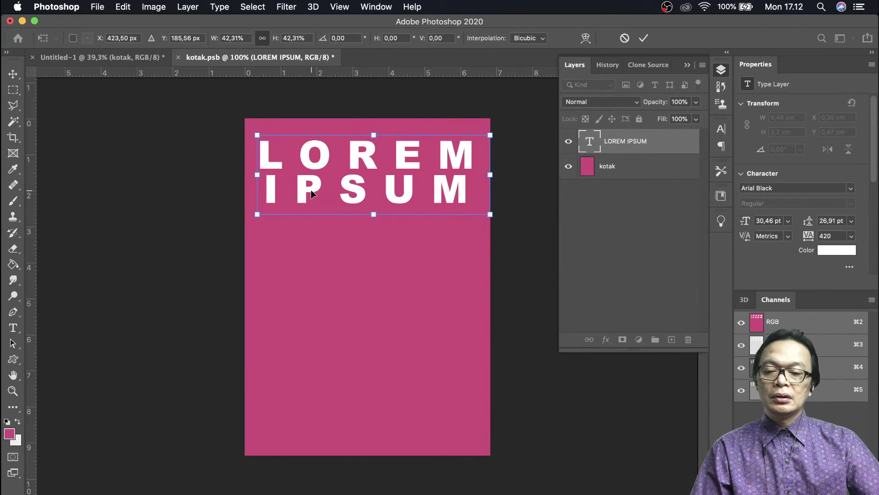
Recolour the LOREM IPSUM text to a light pinkish grey and nudge it slightly right and down.
{"action": "left_click", "coordinate": [13, 327]}
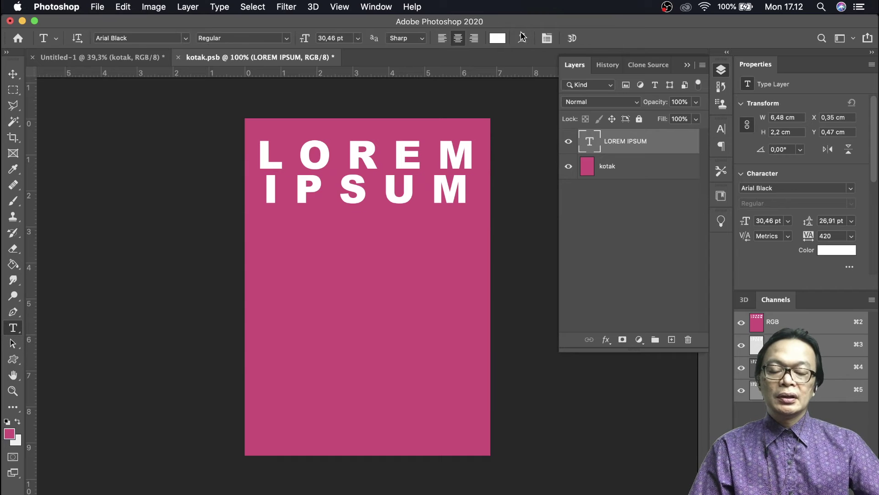
{"action": "left_click", "coordinate": [498, 38]}
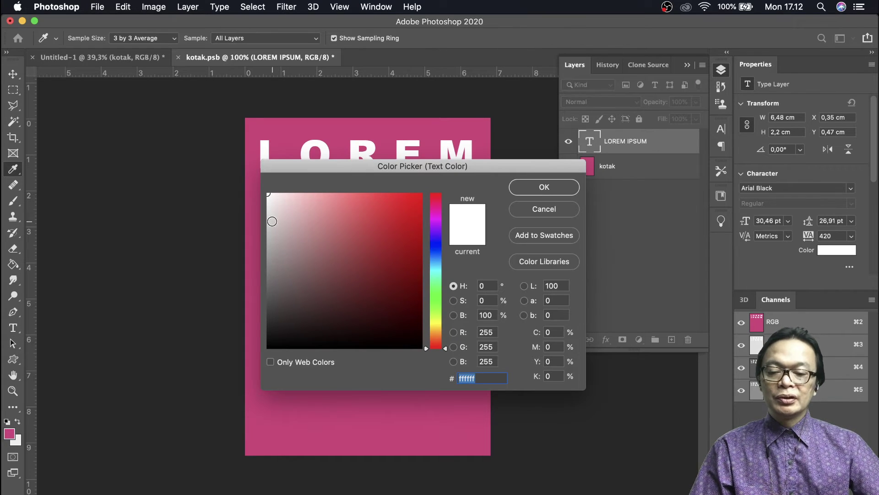
{"action": "left_click", "coordinate": [284, 237]}
{"action": "left_click", "coordinate": [531, 186]}
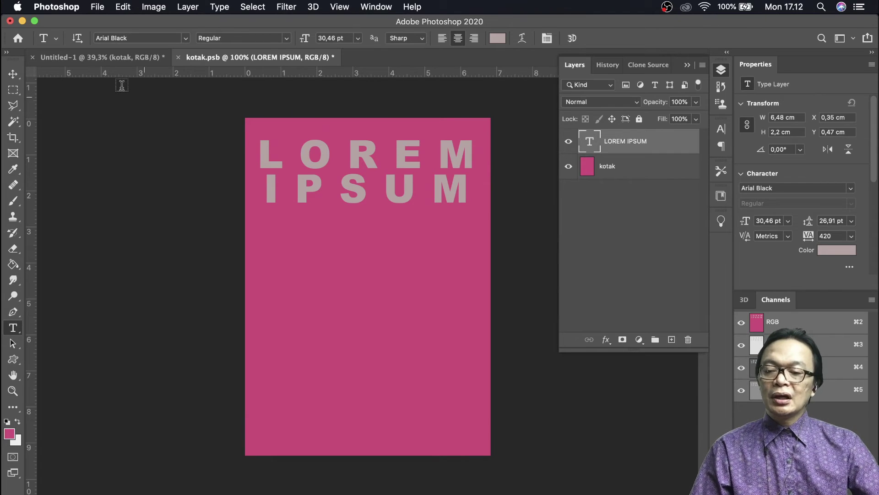
{"action": "left_click", "coordinate": [12, 73]}
{"action": "left_click_drag", "start_coordinate": [355, 163], "coordinate": [361, 172]}
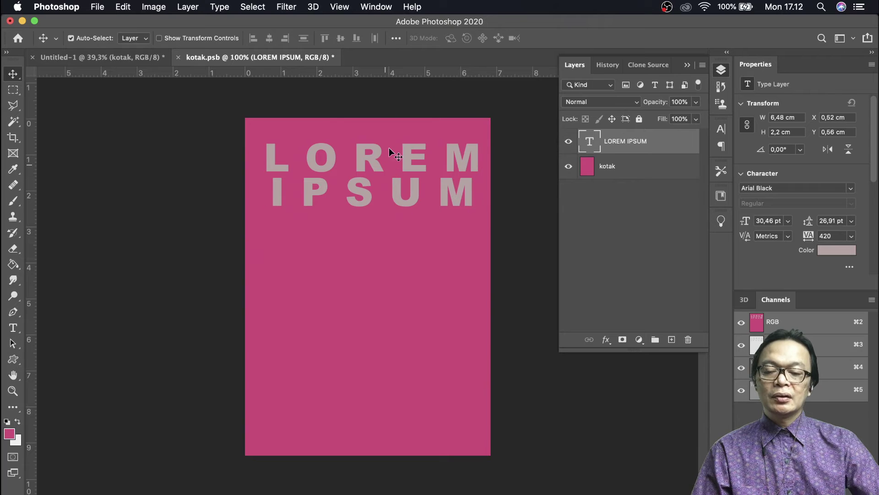
Place the leaf image 1676854.jpg from the desktop into kotak.psb at its fitted size and rasterize its layer.
{"action": "left_click_drag", "start_coordinate": [498, 31], "coordinate": [504, 117]}
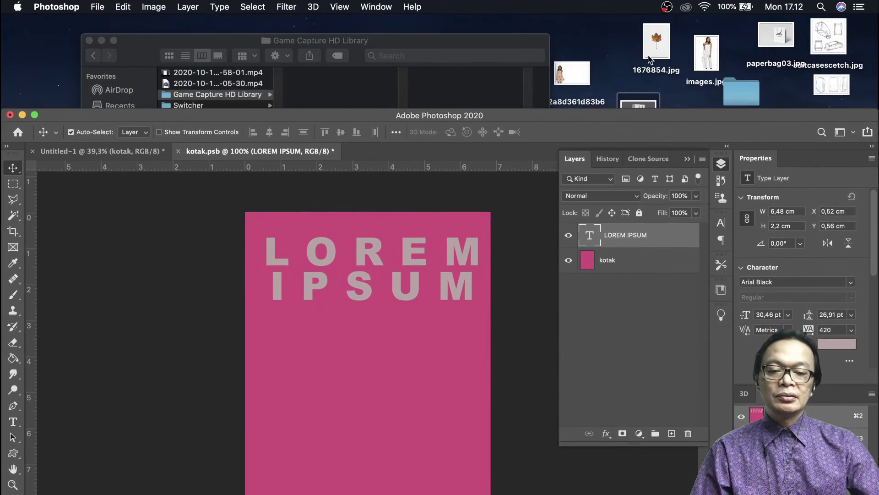
{"action": "left_click_drag", "start_coordinate": [656, 44], "coordinate": [369, 391]}
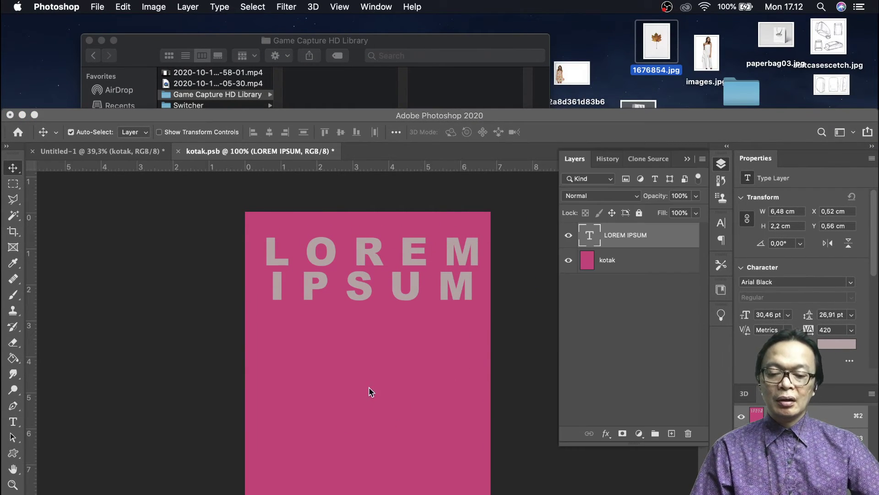
{"action": "left_click_drag", "start_coordinate": [421, 119], "coordinate": [428, 67]}
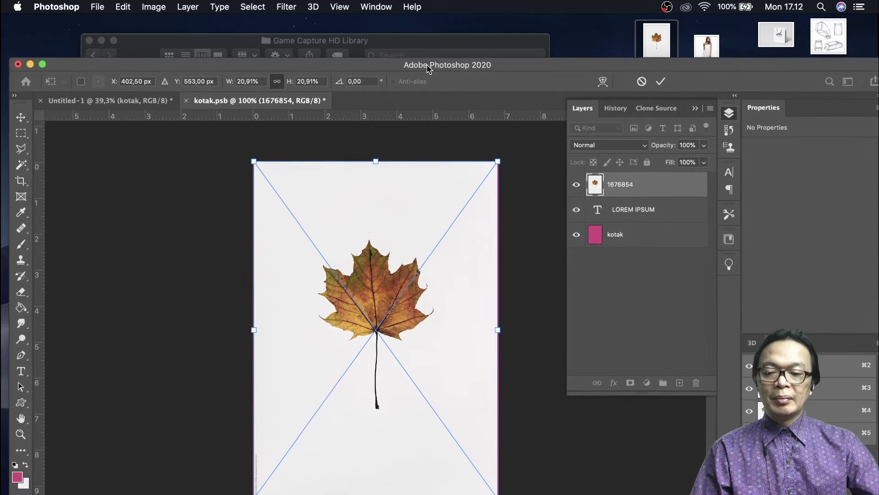
{"action": "left_click", "coordinate": [43, 64]}
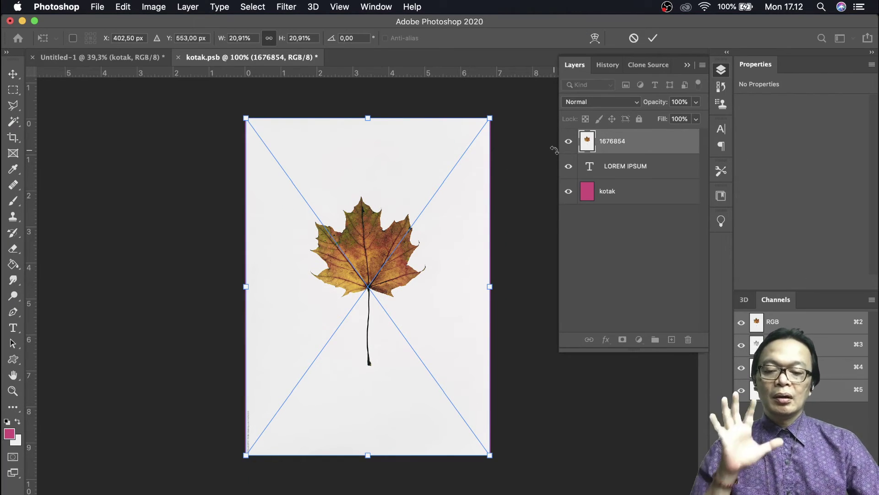
{"action": "right_click", "coordinate": [616, 146]}
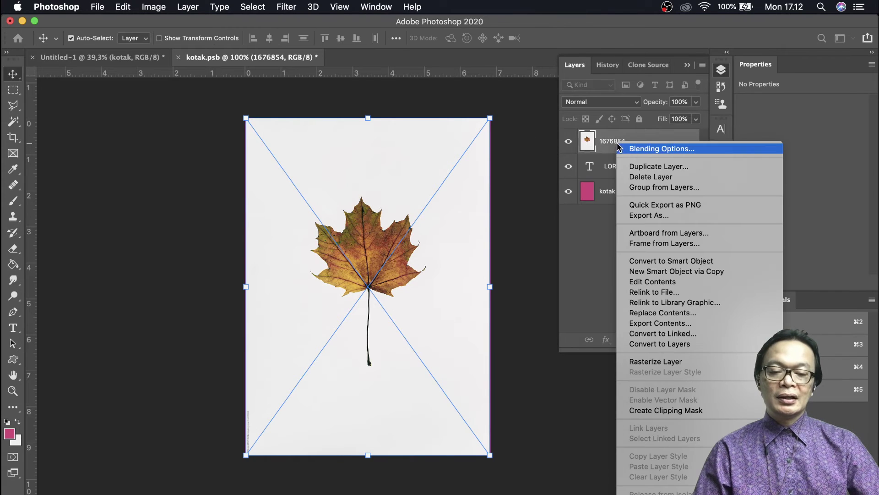
{"action": "left_click", "coordinate": [654, 362]}
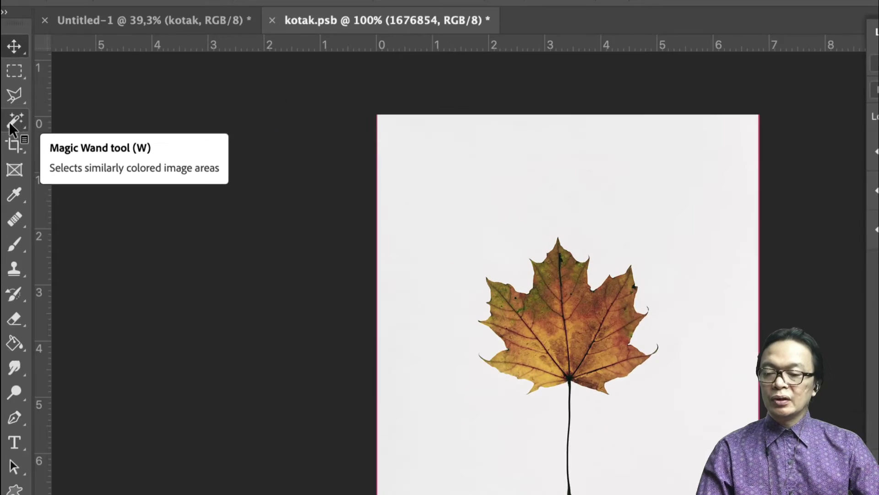
Remove the white background around the leaf using Select Subject and an inverted selection, and clear the selection.
{"action": "right_click", "coordinate": [12, 122]}
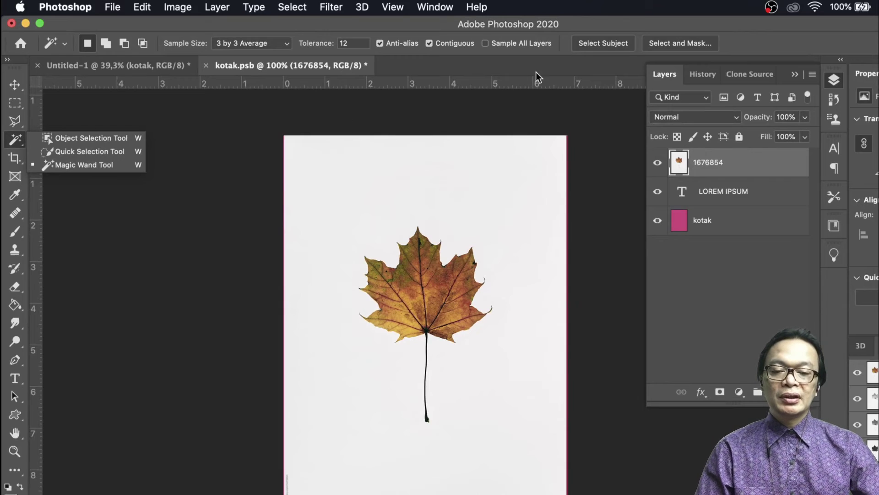
{"action": "left_click", "coordinate": [595, 45]}
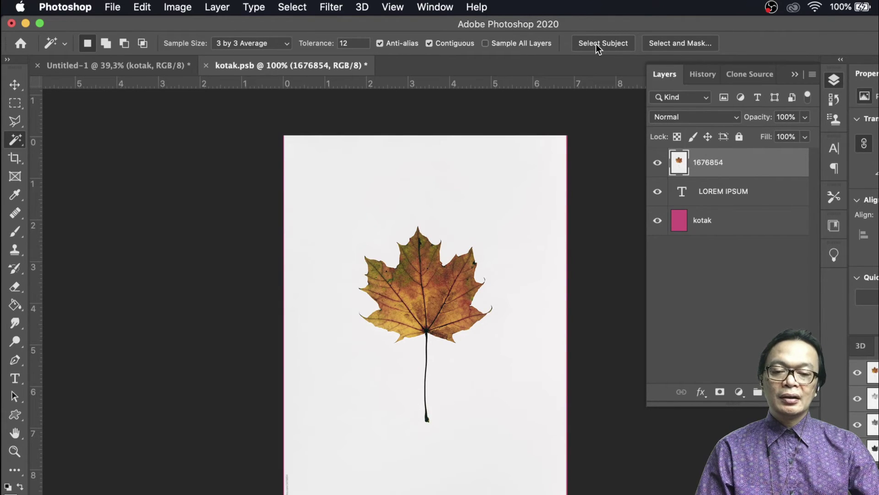
{"action": "left_click", "coordinate": [595, 44]}
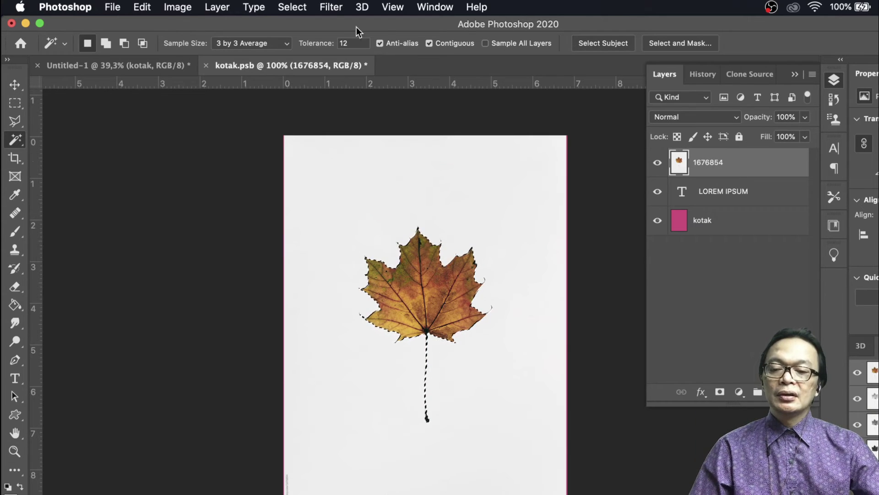
{"action": "left_click", "coordinate": [292, 7]}
{"action": "left_click", "coordinate": [316, 61]}
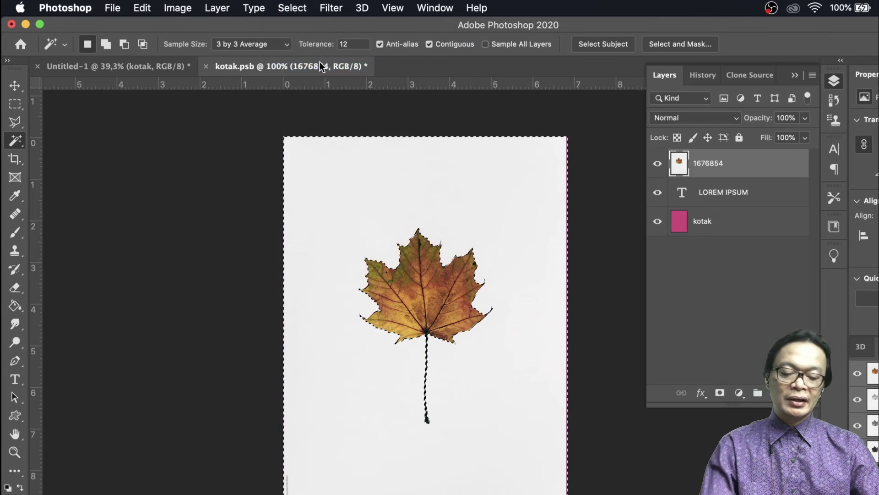
{"action": "key", "text": "Delete"}
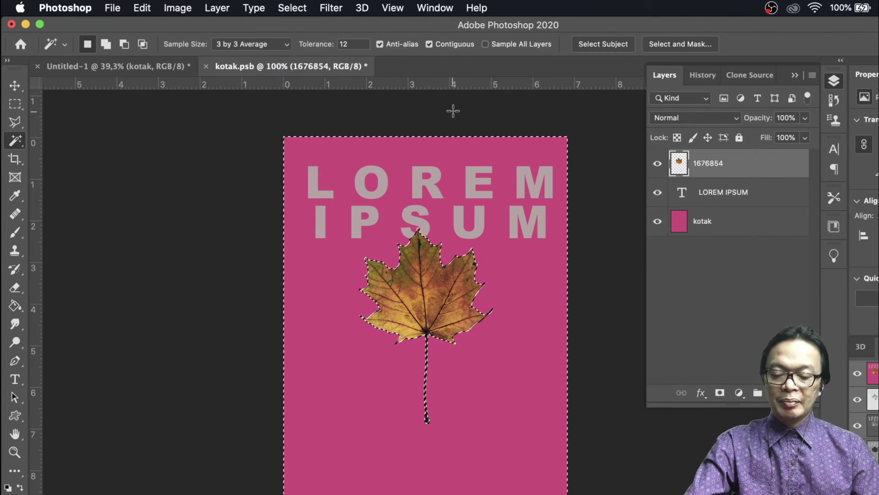
{"action": "key", "text": "super+d"}
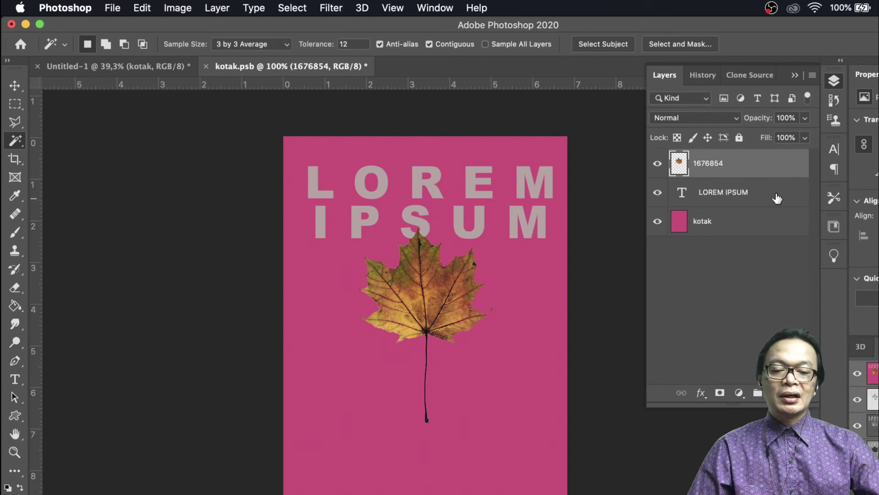
Enlarge the leaf to about 140% and move the LOREM IPSUM layer above the leaf layer.
{"action": "key", "text": "super+t"}
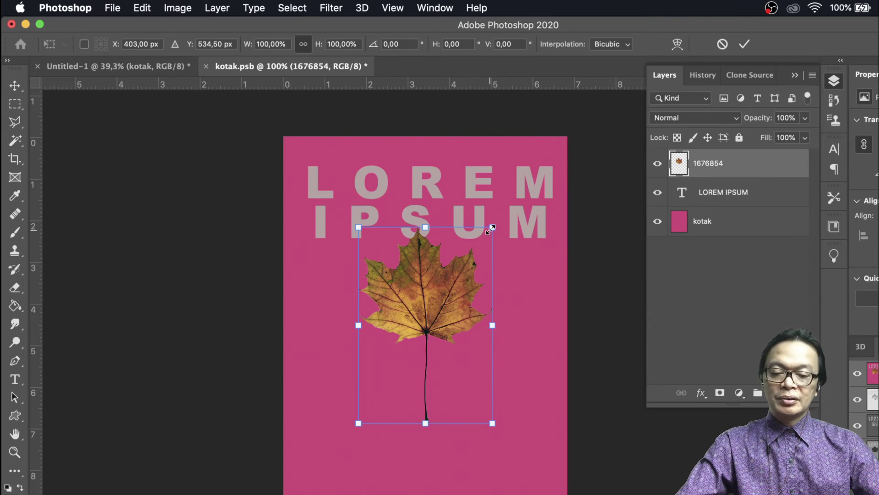
{"action": "left_click_drag", "start_coordinate": [490, 228], "coordinate": [519, 187]}
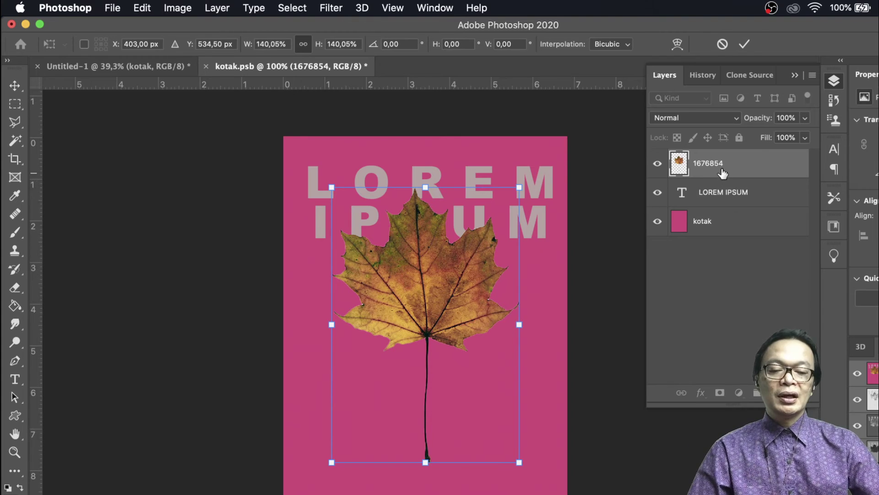
{"action": "key", "text": "Return"}
{"action": "key", "text": "w"}
{"action": "left_click", "coordinate": [725, 197]}
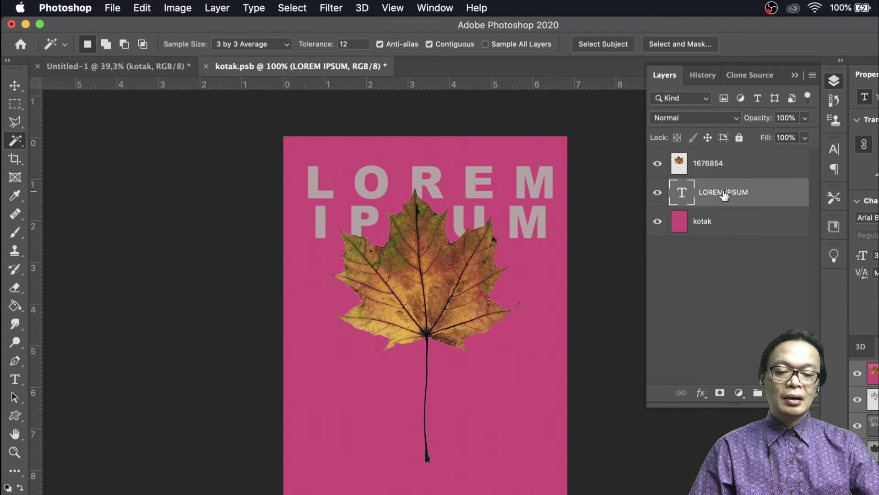
{"action": "left_click_drag", "start_coordinate": [724, 196], "coordinate": [720, 159]}
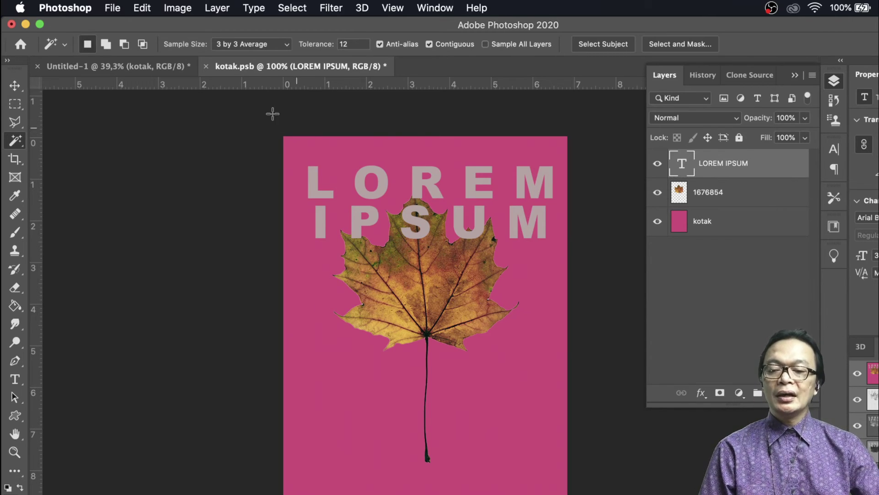
Save and close kotak.psb, and enlarge the view of the bag mockup to 66.7%.
{"action": "left_click", "coordinate": [207, 66]}
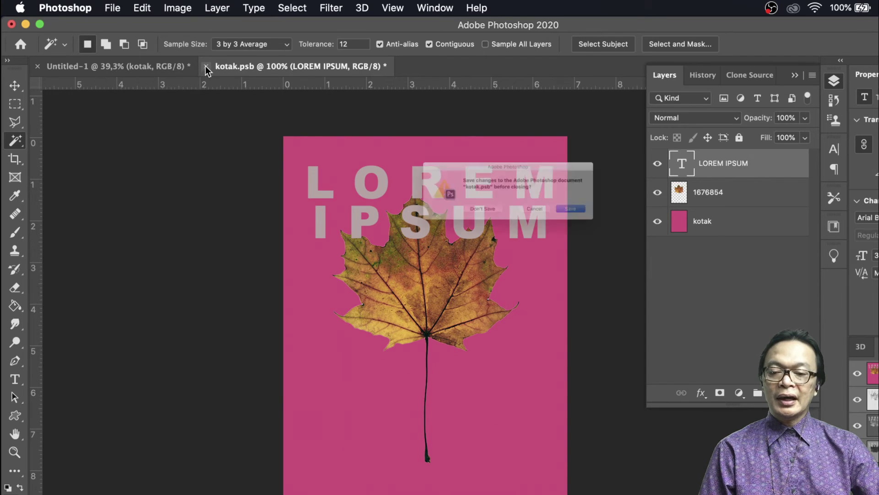
{"action": "left_click", "coordinate": [610, 223]}
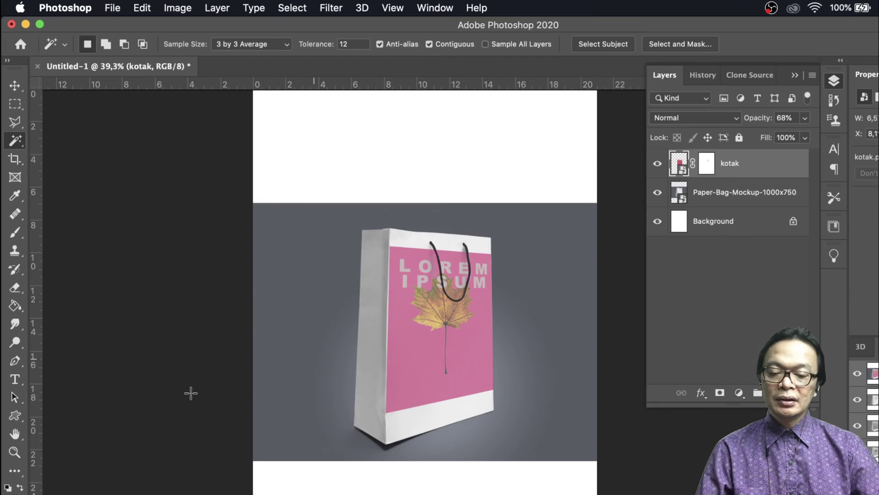
{"action": "left_click", "coordinate": [15, 452]}
{"action": "left_click", "coordinate": [465, 331]}
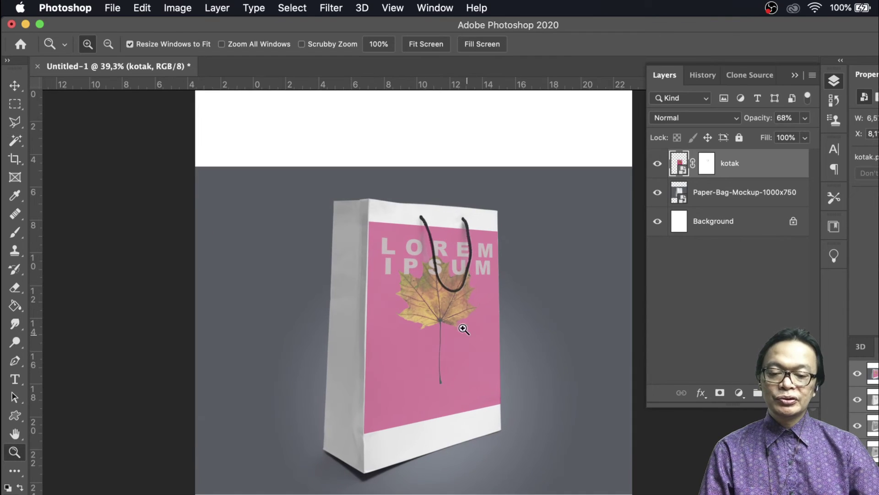
{"action": "left_click", "coordinate": [461, 321]}
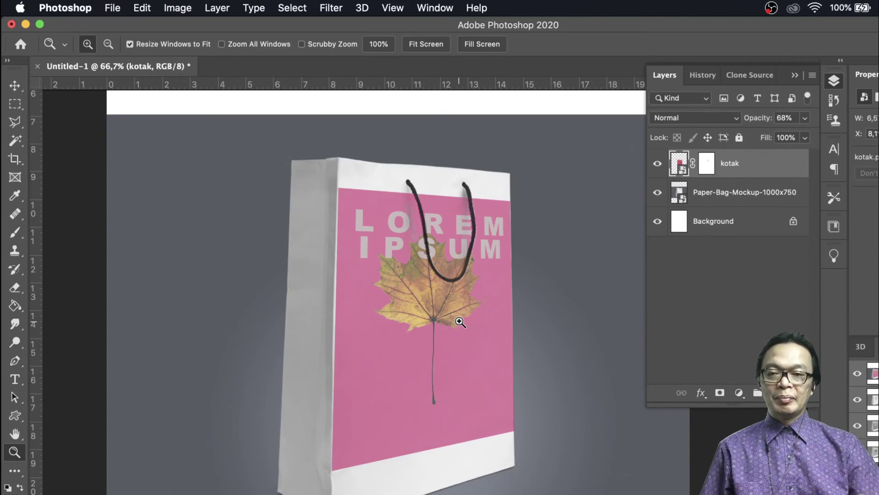
In the kotak smart object's contents, hide the pink kotak layer and move the leaf down to just below the LOREM IPSUM text.
{"action": "double_click", "coordinate": [686, 173]}
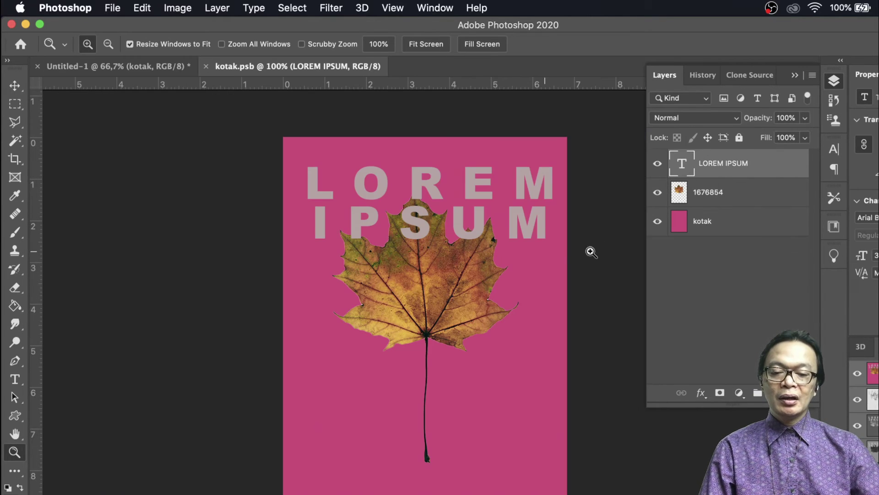
{"action": "left_click", "coordinate": [658, 221]}
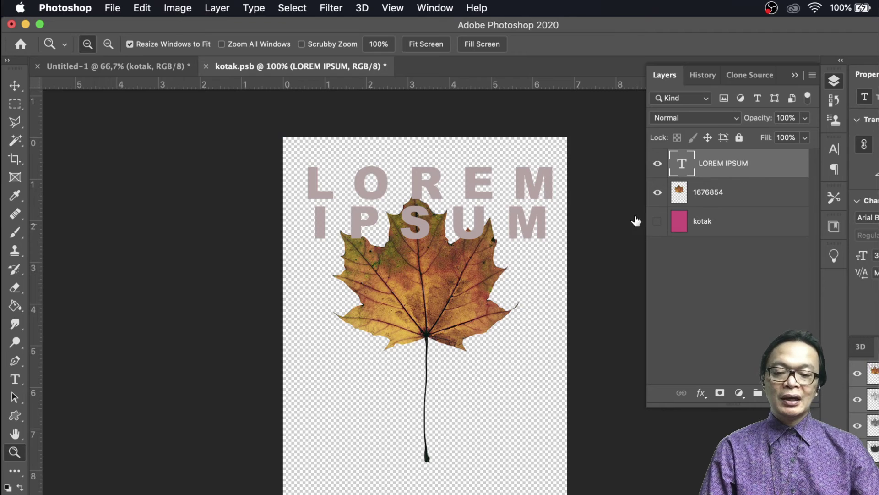
{"action": "left_click", "coordinate": [15, 86]}
{"action": "left_click", "coordinate": [432, 252]}
{"action": "right_click", "coordinate": [433, 252]}
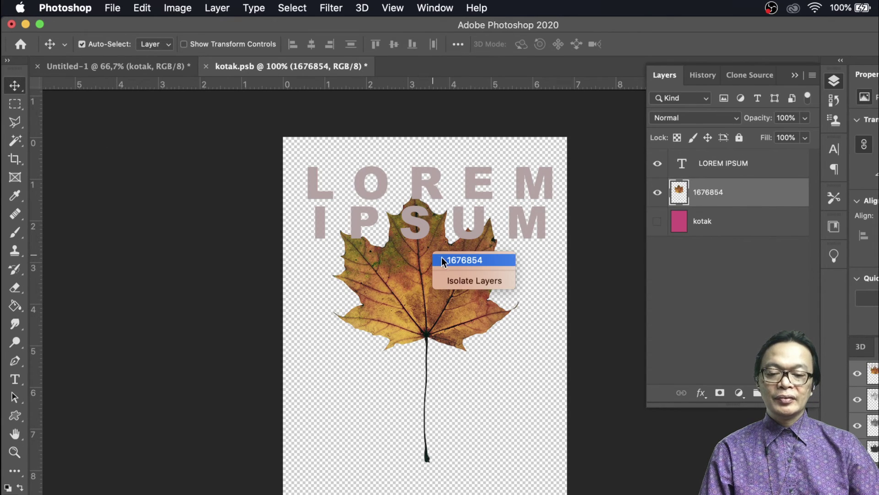
{"action": "left_click", "coordinate": [439, 258]}
{"action": "left_click_drag", "start_coordinate": [443, 288], "coordinate": [444, 310]}
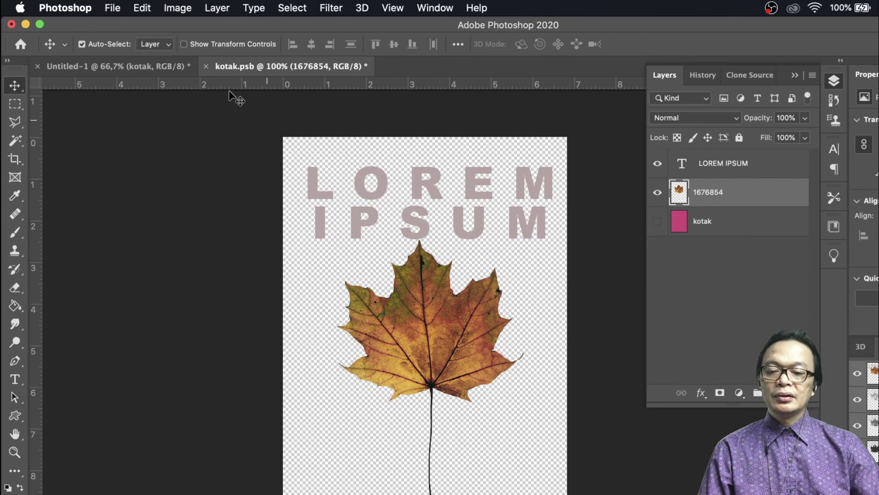
Save and close kotak.psb to update the design on the bag.
{"action": "left_click", "coordinate": [207, 71]}
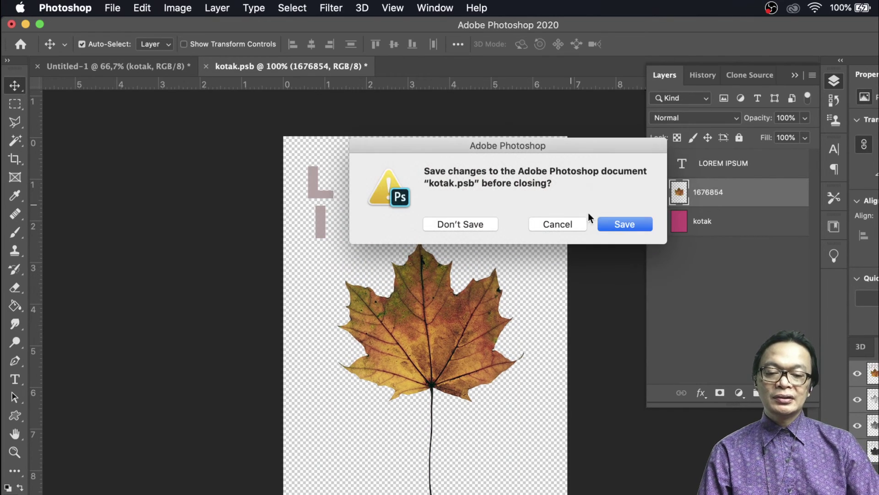
{"action": "left_click", "coordinate": [611, 222]}
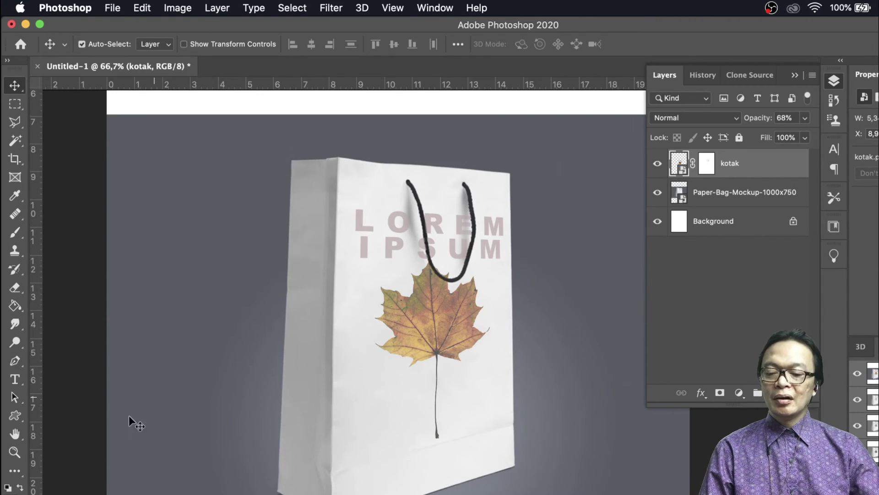
{"action": "left_click", "coordinate": [18, 451]}
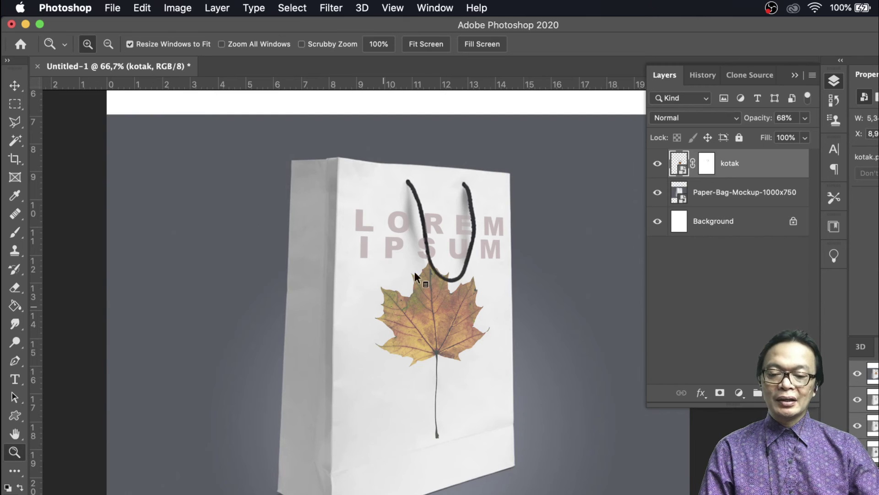
{"action": "key", "text": "z"}
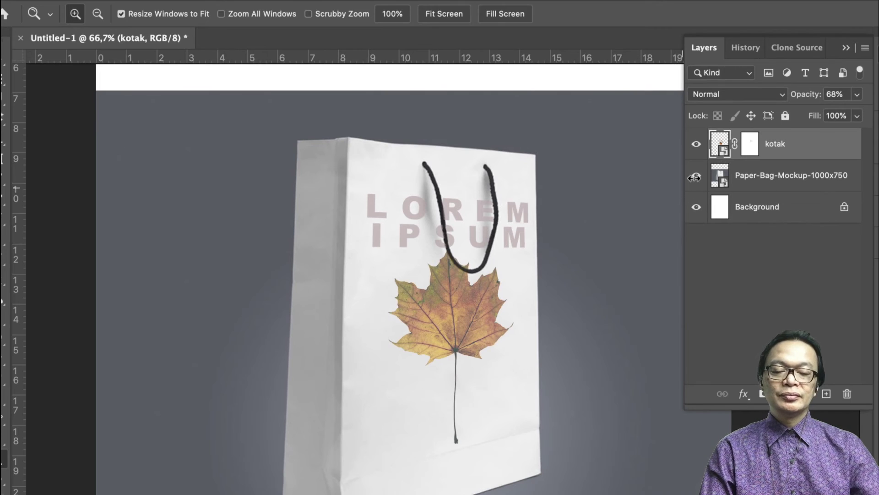
Reopen the kotak smart object's contents, and open the photoshop folder from the desktop in Finder.
{"action": "double_click", "coordinate": [724, 152]}
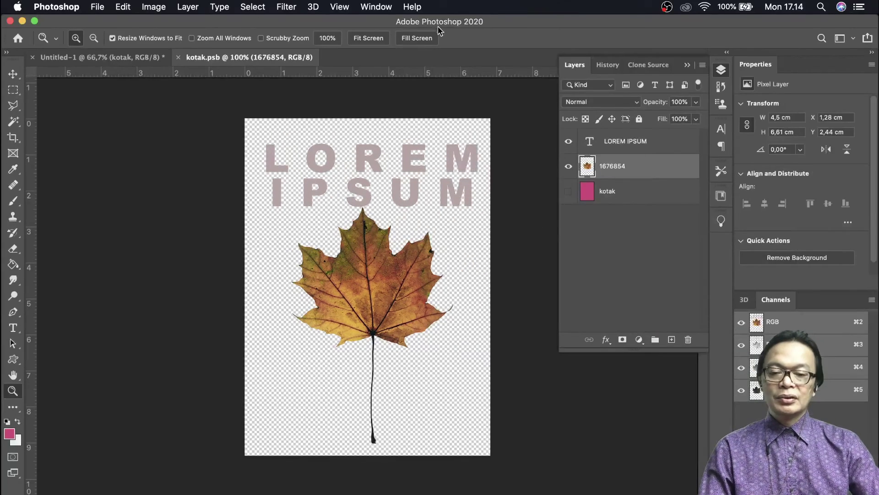
{"action": "left_click_drag", "start_coordinate": [442, 37], "coordinate": [452, 152]}
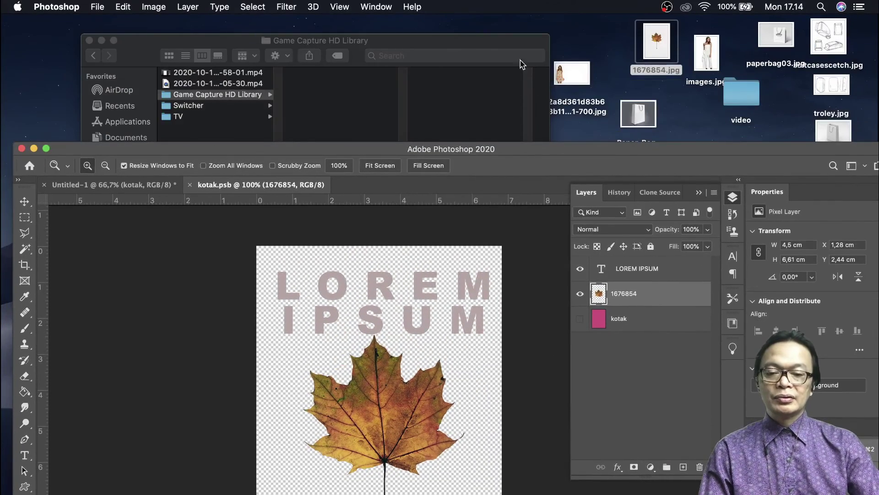
{"action": "left_click_drag", "start_coordinate": [464, 45], "coordinate": [462, 140]}
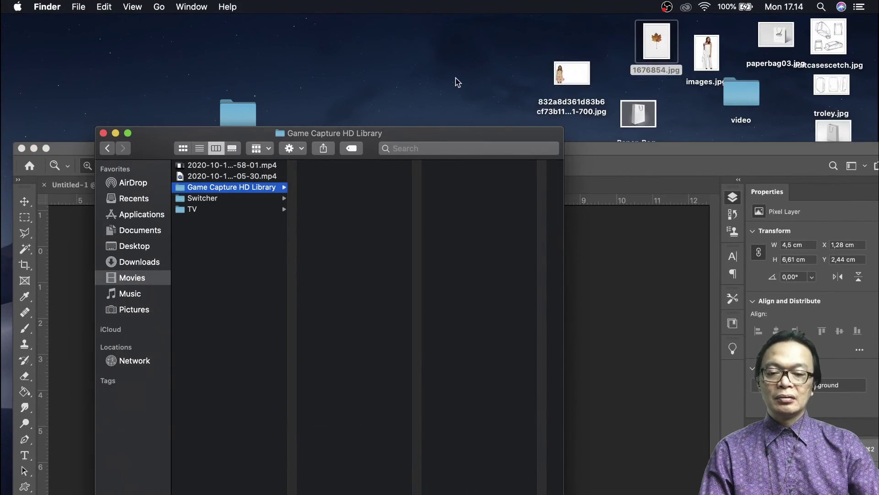
{"action": "left_click", "coordinate": [104, 133]}
{"action": "left_click", "coordinate": [240, 123]}
{"action": "double_click", "coordinate": [240, 123]}
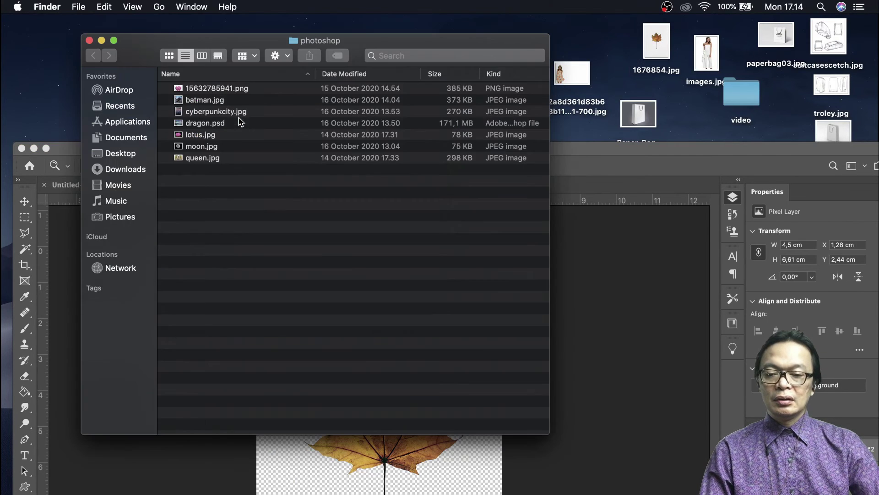
Place the lotus image 15632785941.png from the photoshop folder into kotak.psb at its fitted size and maximize the Photoshop window.
{"action": "left_click_drag", "start_coordinate": [218, 89], "coordinate": [366, 463]}
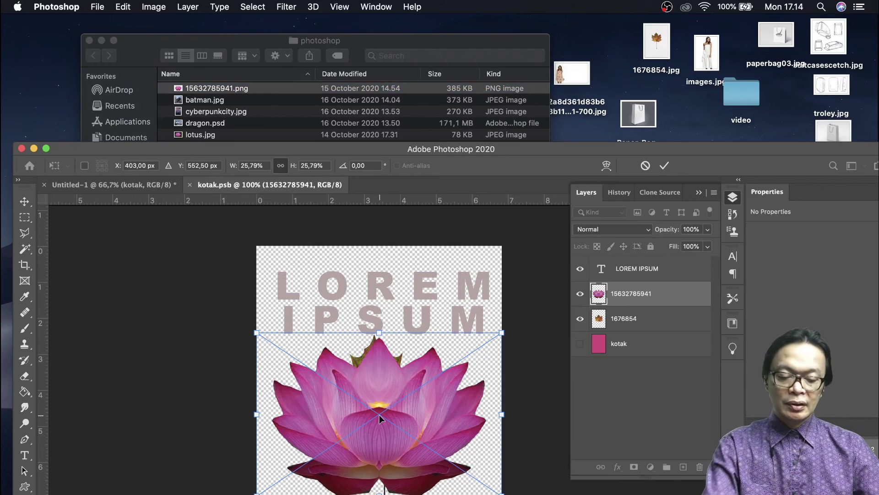
{"action": "key", "text": "Return"}
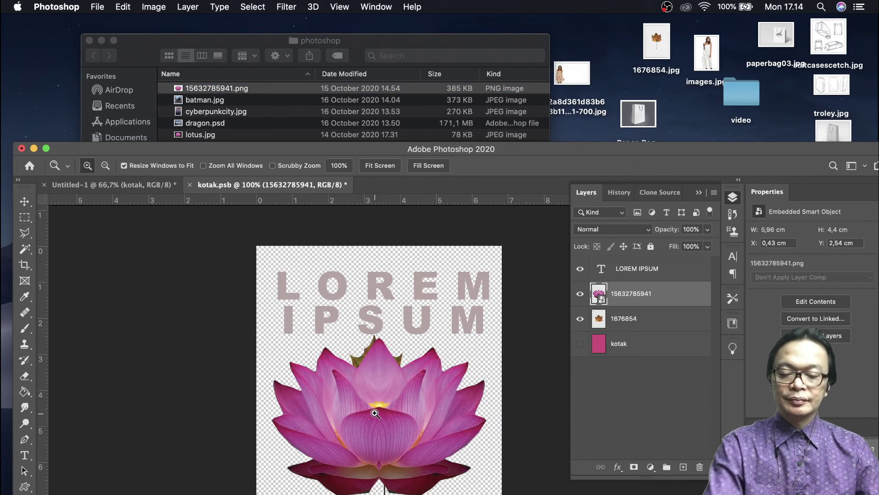
{"action": "left_click", "coordinate": [46, 148]}
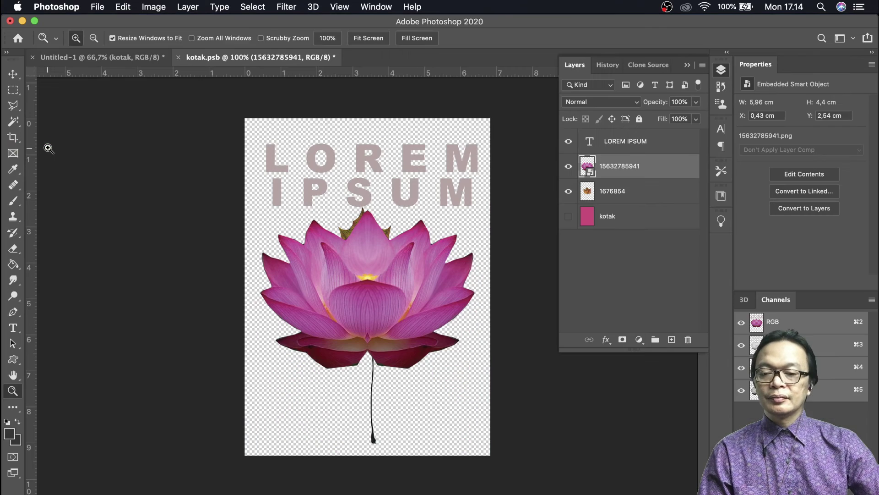
Apply a Black & White adjustment with the Default preset to the lotus layer and hide the leaf layer 1676854.
{"action": "left_click", "coordinate": [154, 7]}
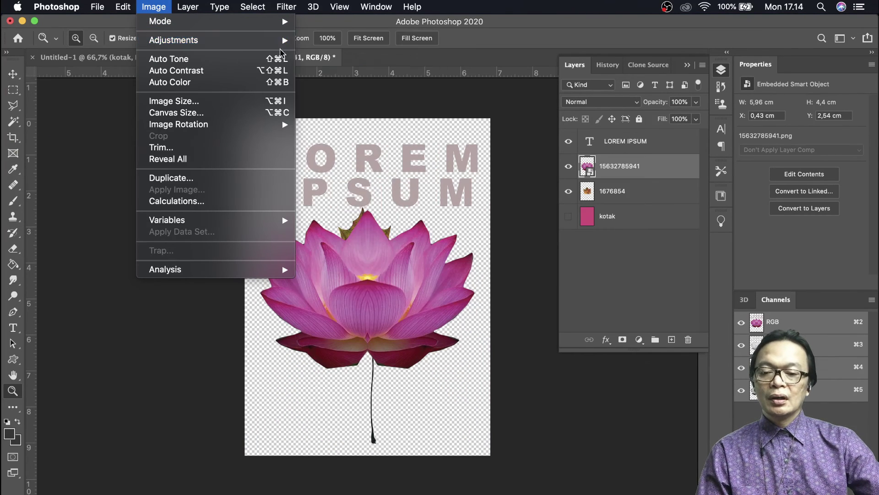
{"action": "mouse_move", "coordinate": [232, 46]}
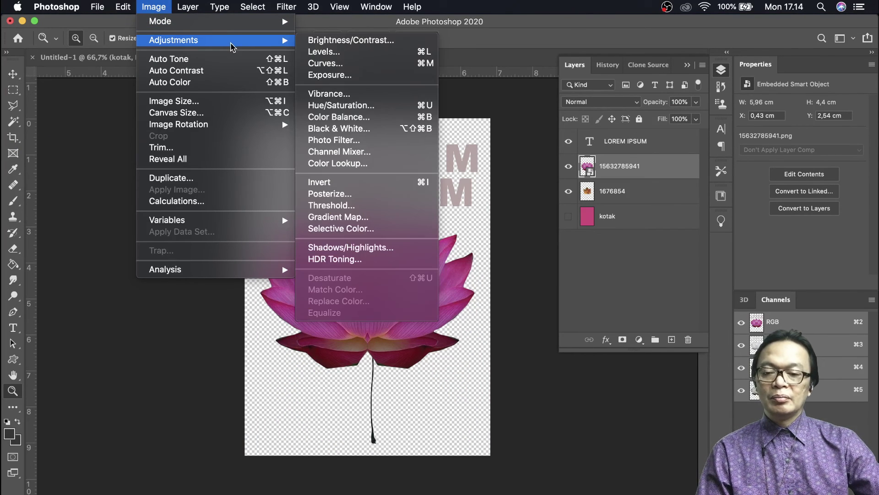
{"action": "left_click", "coordinate": [324, 133]}
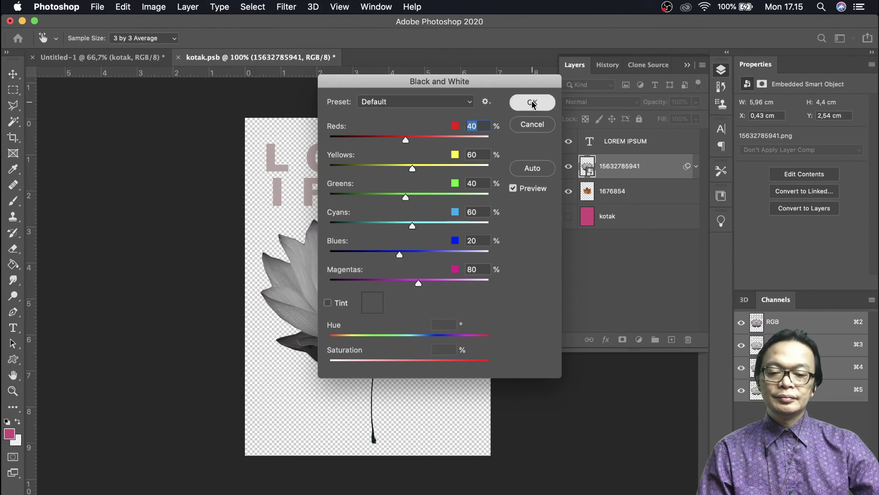
{"action": "left_click", "coordinate": [531, 102]}
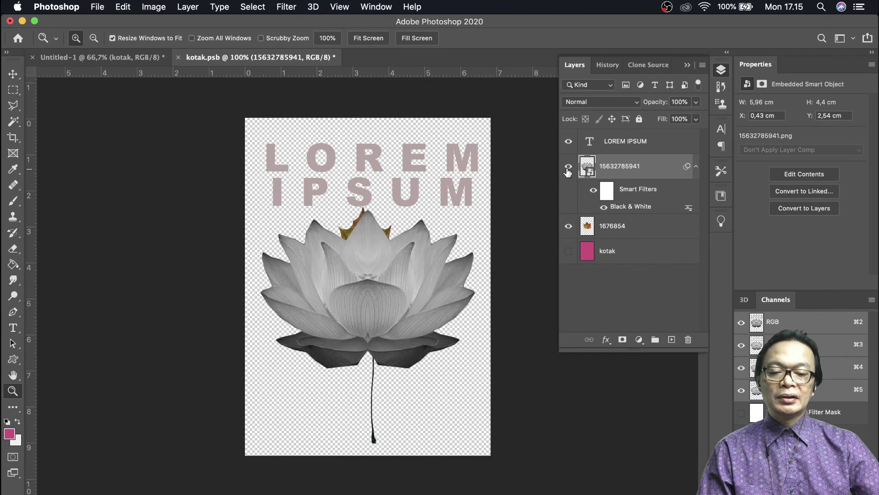
{"action": "left_click", "coordinate": [568, 228]}
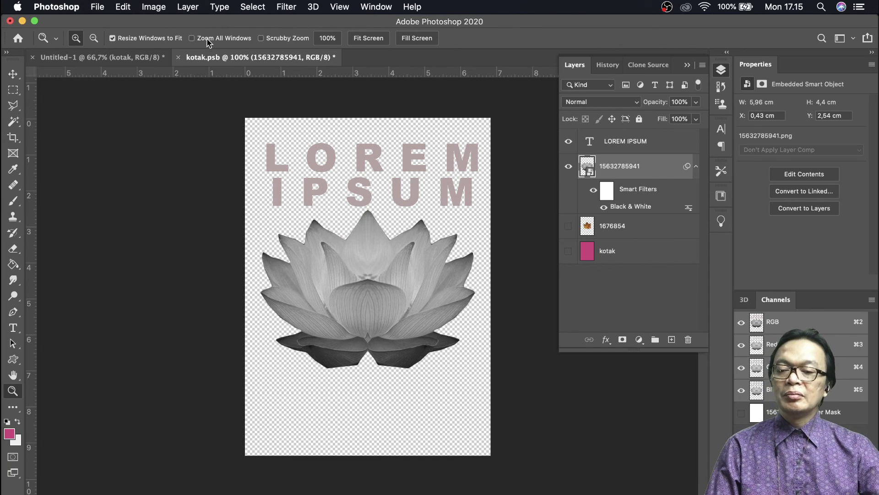
Tint the lotus purple with a colorized Hue/Saturation adjustment at hue 277, saturation 25 and lightness 0.
{"action": "left_click", "coordinate": [158, 8]}
{"action": "mouse_move", "coordinate": [206, 42]}
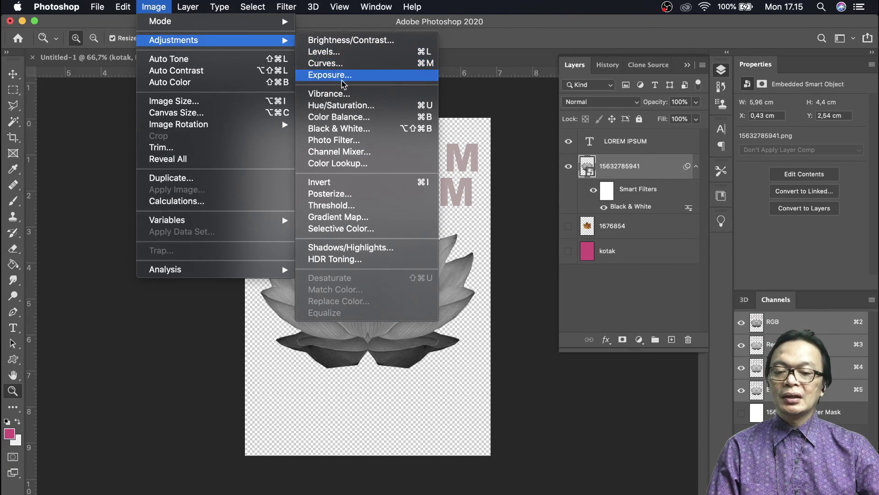
{"action": "left_click", "coordinate": [339, 106]}
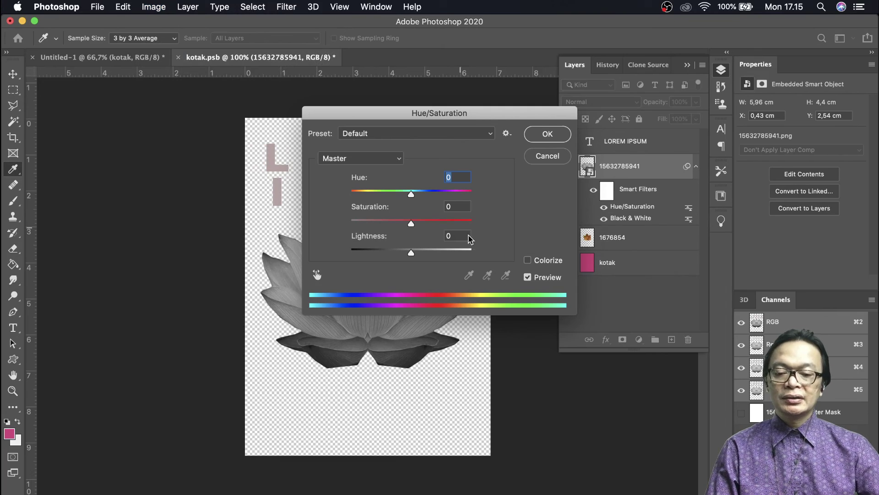
{"action": "left_click", "coordinate": [526, 260]}
{"action": "left_click_drag", "start_coordinate": [428, 128], "coordinate": [705, 130]}
{"action": "left_click_drag", "start_coordinate": [742, 200], "coordinate": [722, 201]}
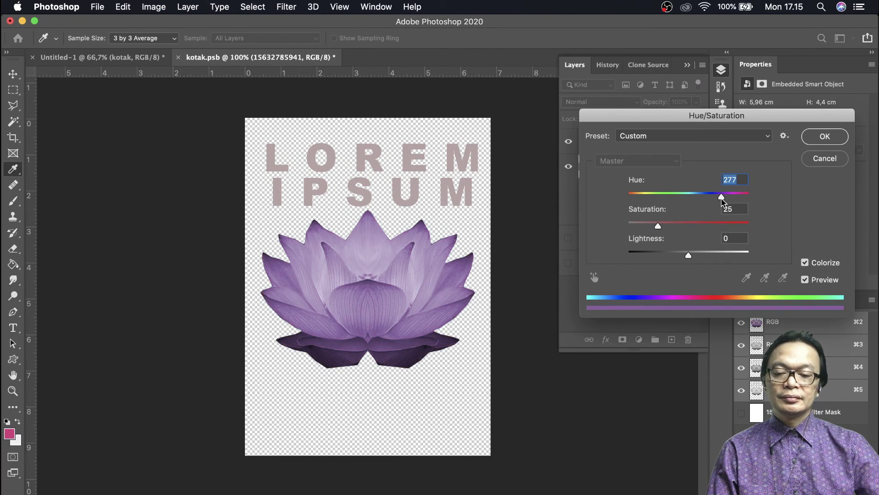
{"action": "left_click", "coordinate": [823, 137]}
Recolour the LOREM IPSUM text to purple 5d436f sampled from a lotus petal, and save and close kotak.psb.
{"action": "left_click", "coordinate": [649, 145]}
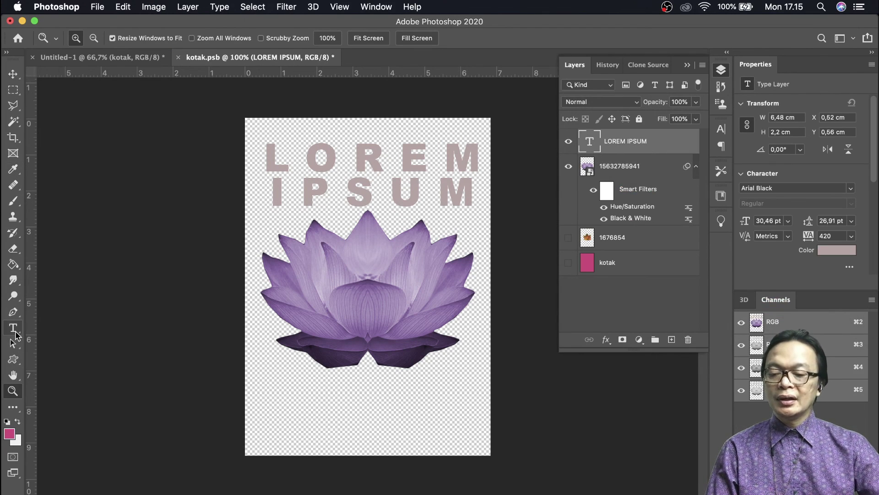
{"action": "left_click", "coordinate": [14, 330]}
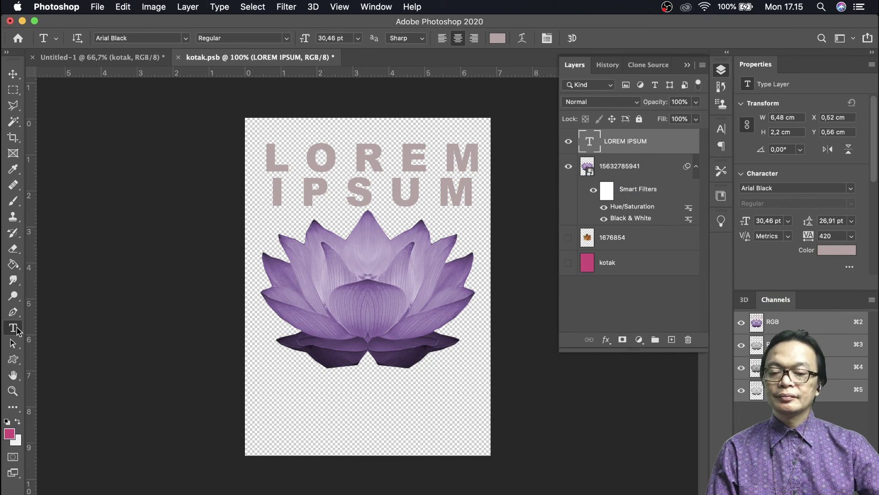
{"action": "left_click", "coordinate": [498, 39]}
{"action": "left_click_drag", "start_coordinate": [311, 160], "coordinate": [477, 253]}
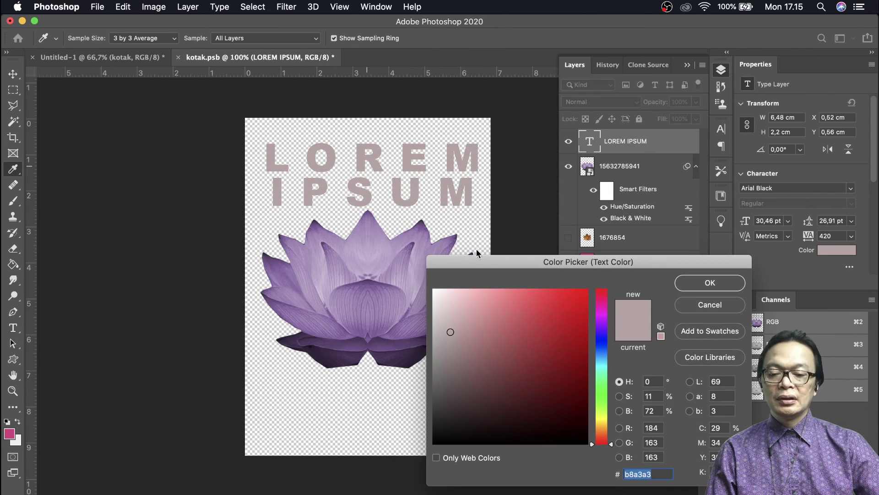
{"action": "left_click", "coordinate": [420, 223]}
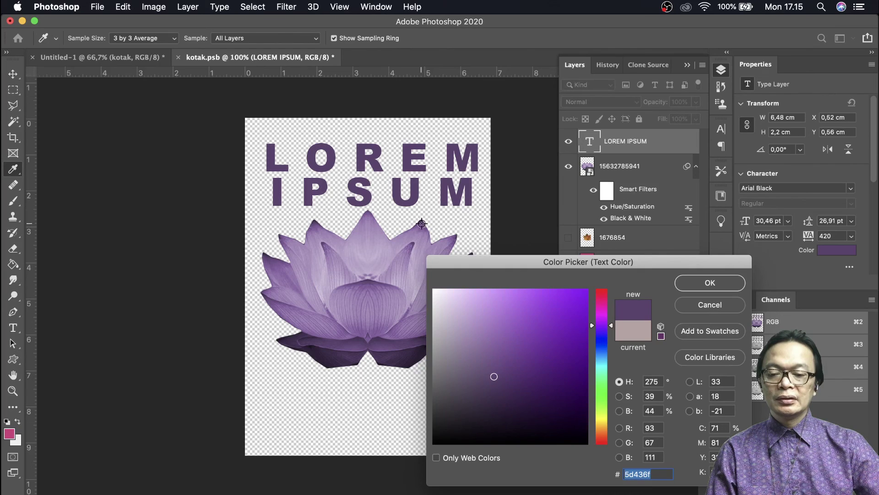
{"action": "left_click", "coordinate": [710, 283]}
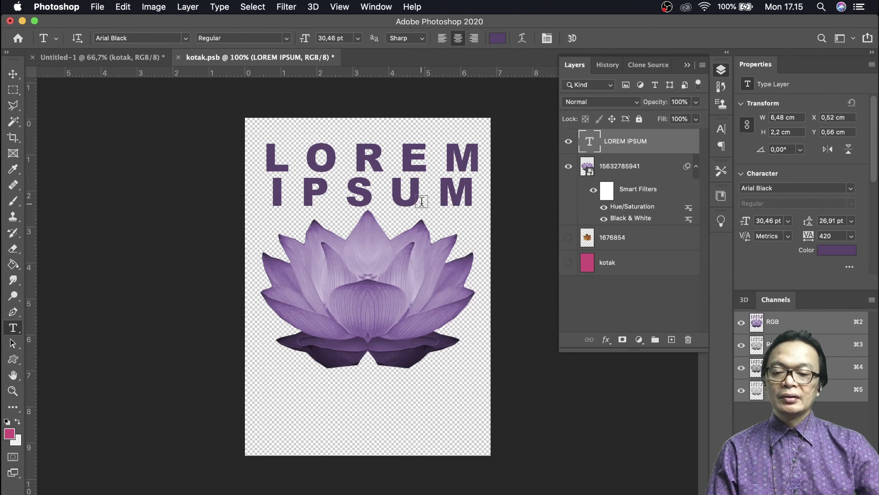
{"action": "left_click", "coordinate": [179, 56]}
{"action": "left_click", "coordinate": [538, 194]}
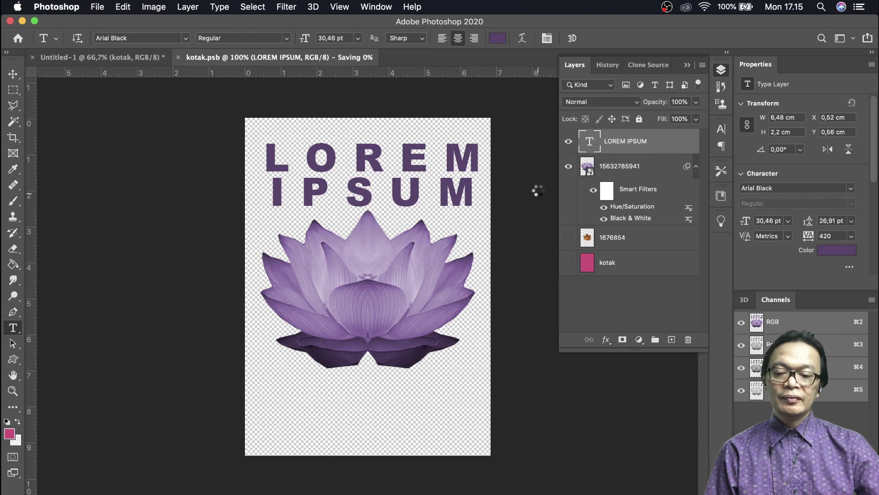